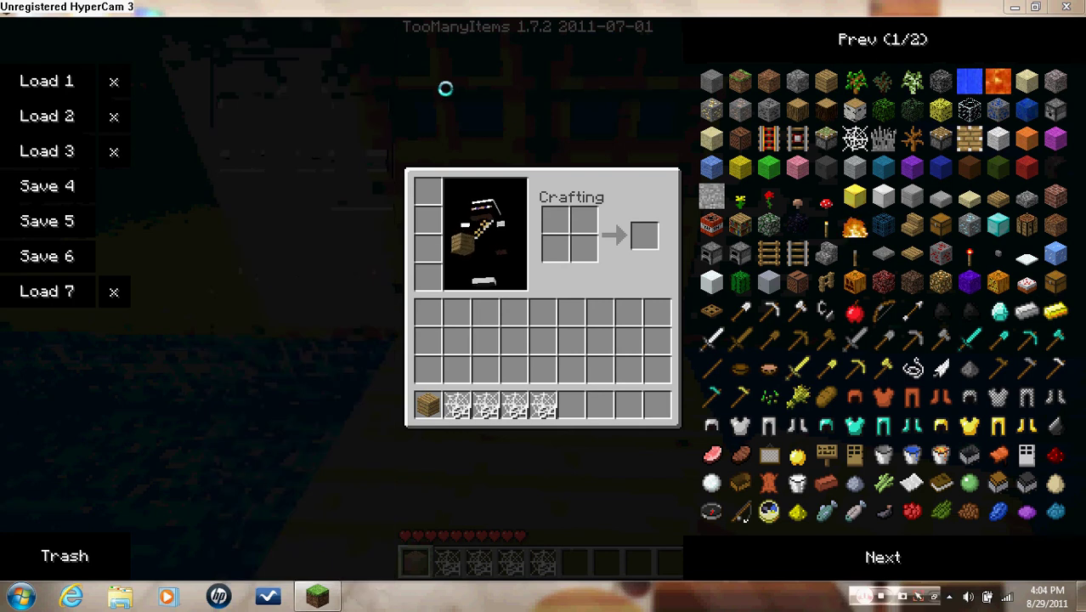
key("e")
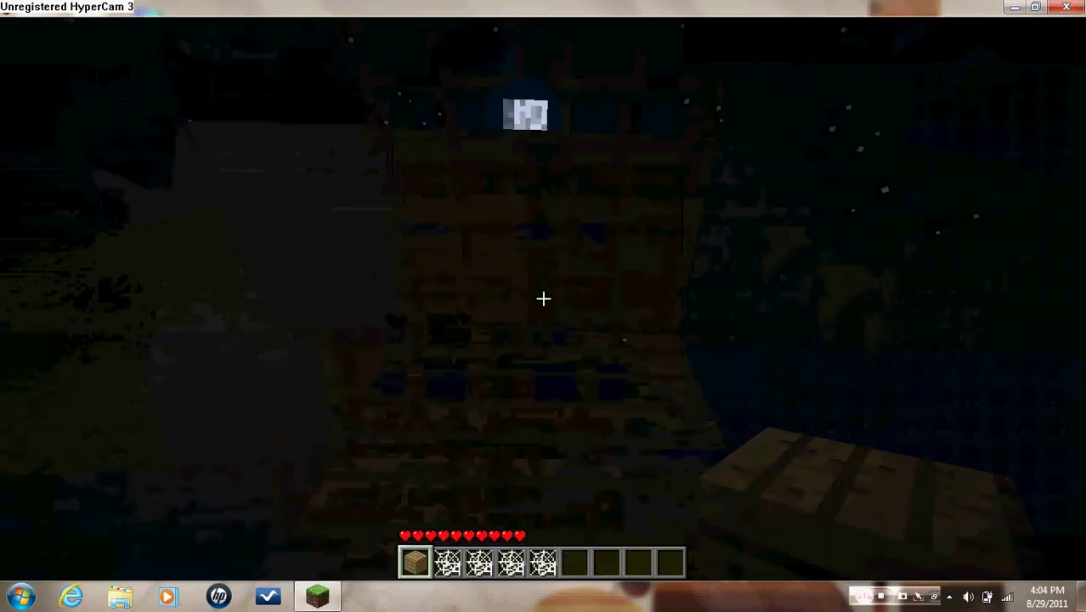
scroll(543, 298, "down", 1)
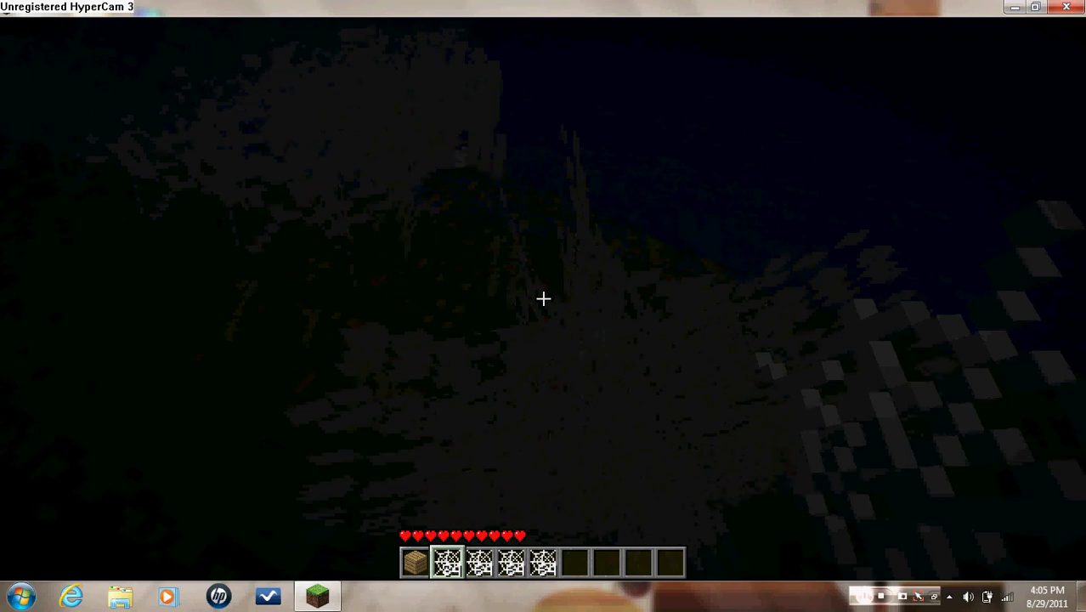
Step: Place a cobweb on the wall line, then take a Diamond Pickaxe from TooManyItems
right_click(544, 299)
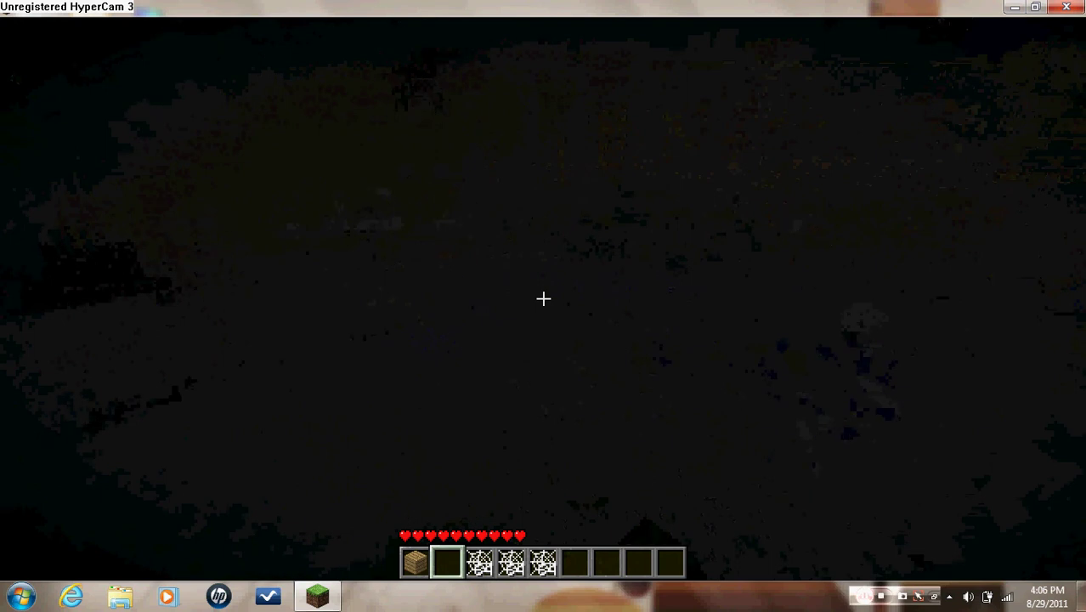
scroll(543, 298, "down", 1)
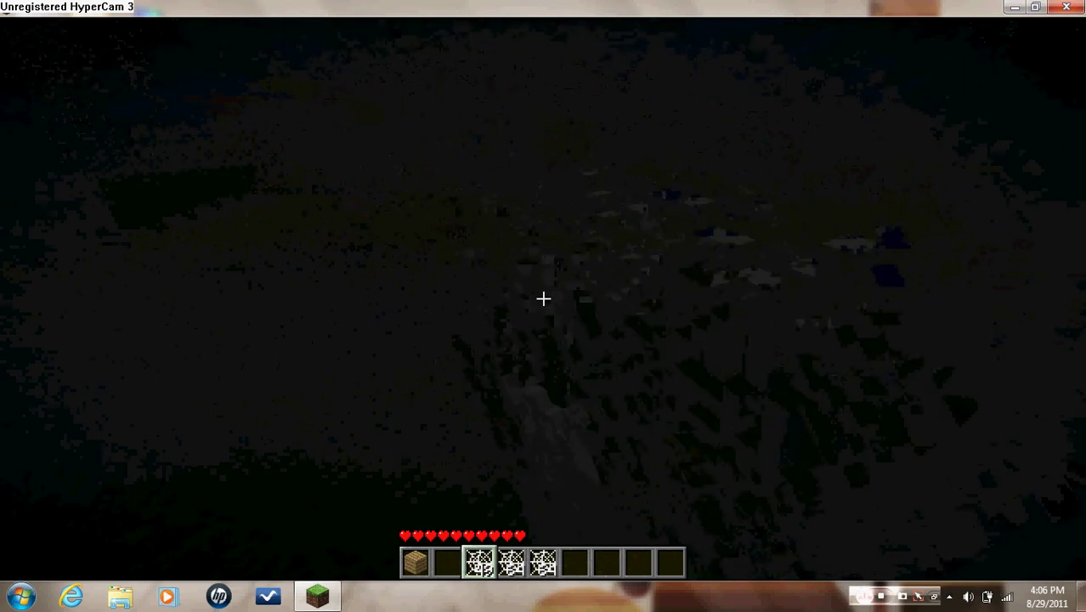
key("e")
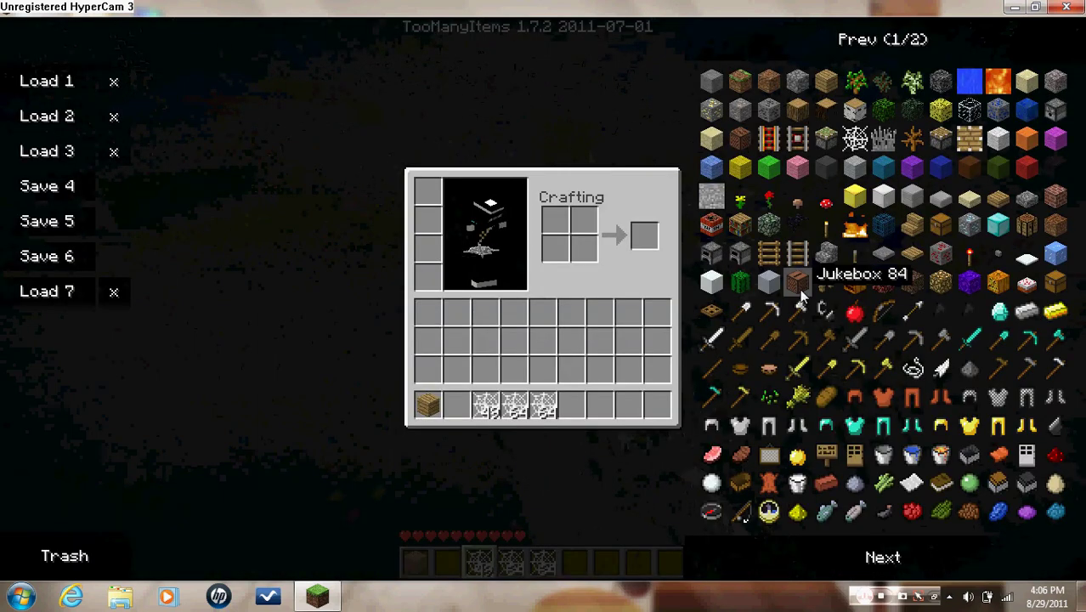
left_click(1056, 341)
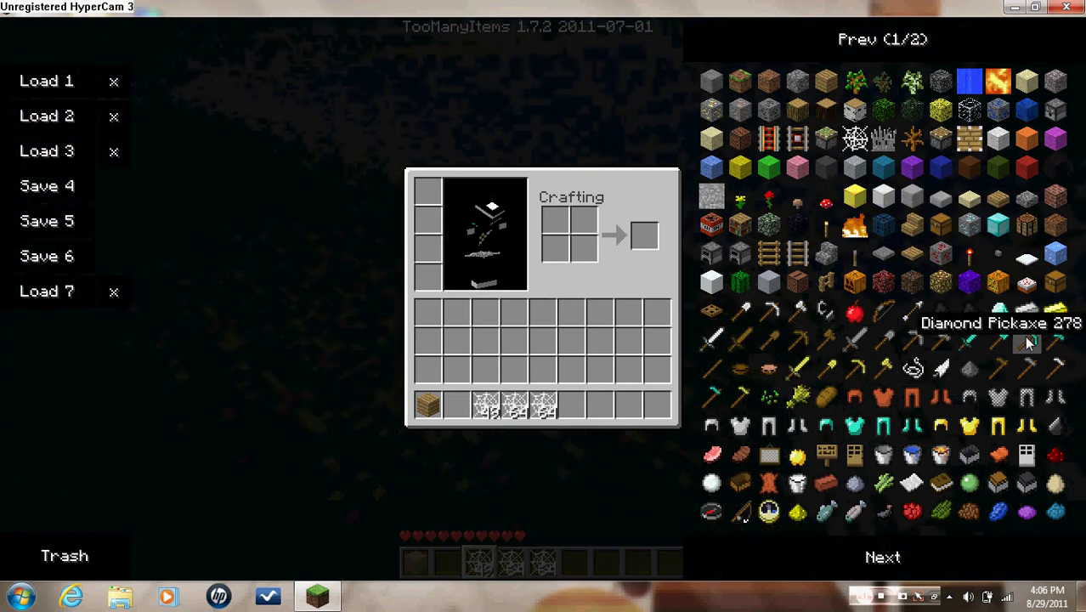
key("e")
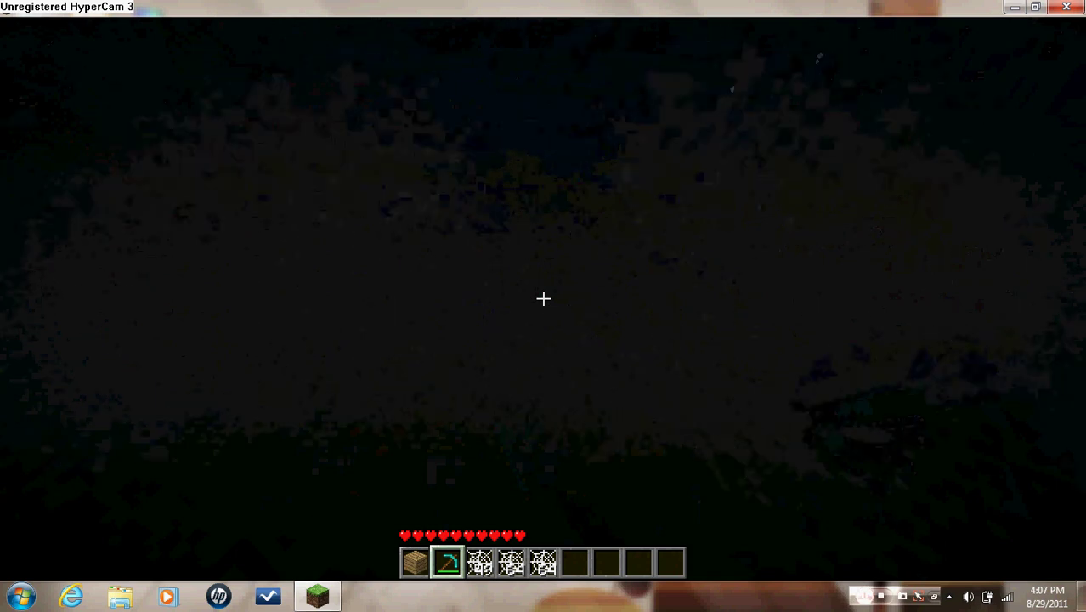
scroll(543, 298, "down", 1)
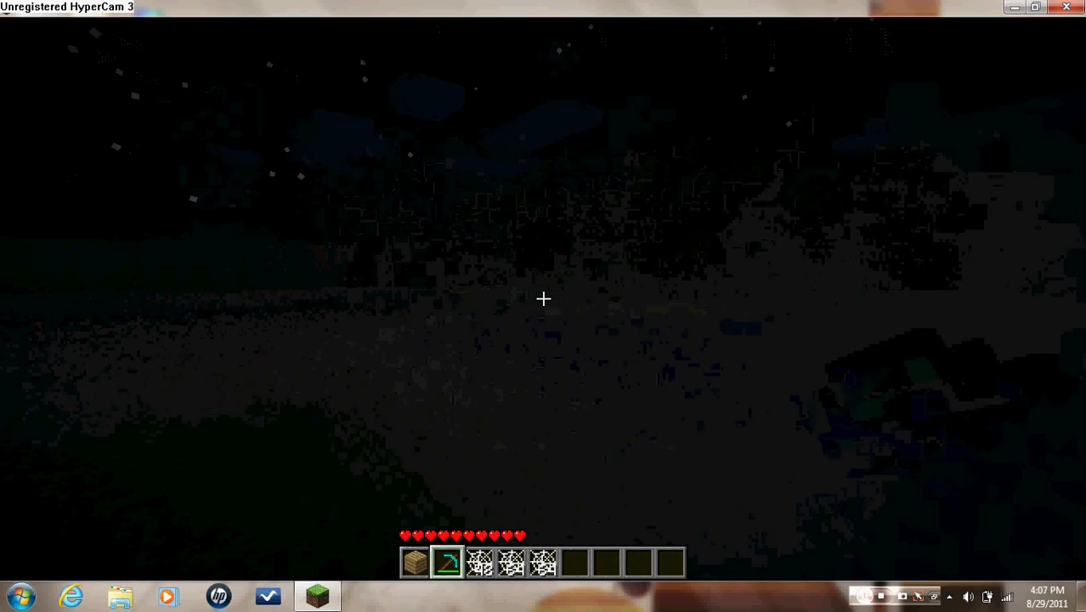
Step: Switch to hotbar slot 3 to hold cobwebs again for the wall
key("3")
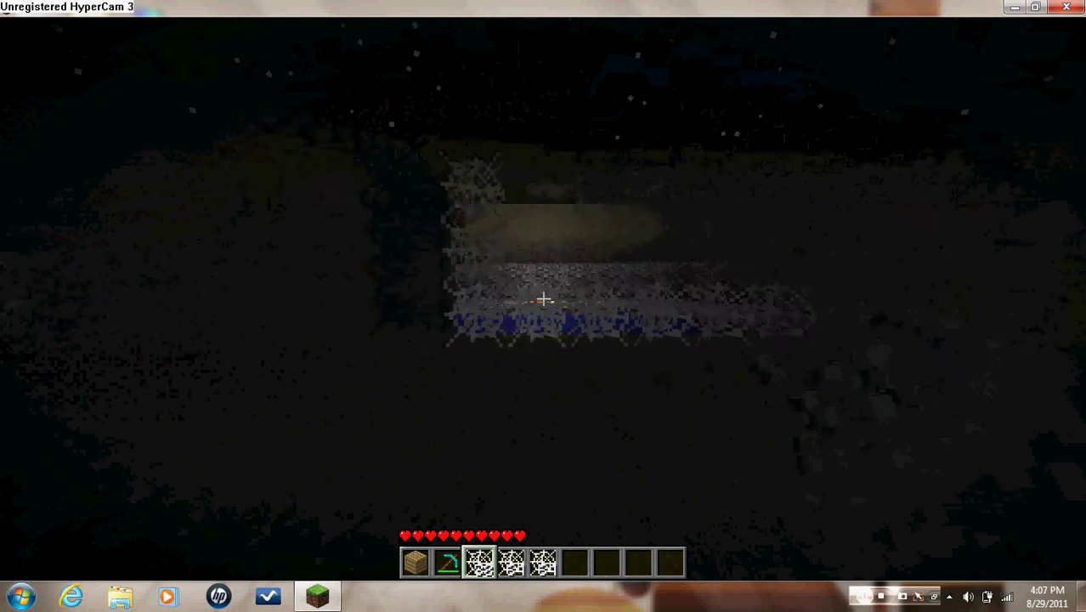
Step: Pause the night cobweb build with Esc to bring up the Game menu
key("Escape")
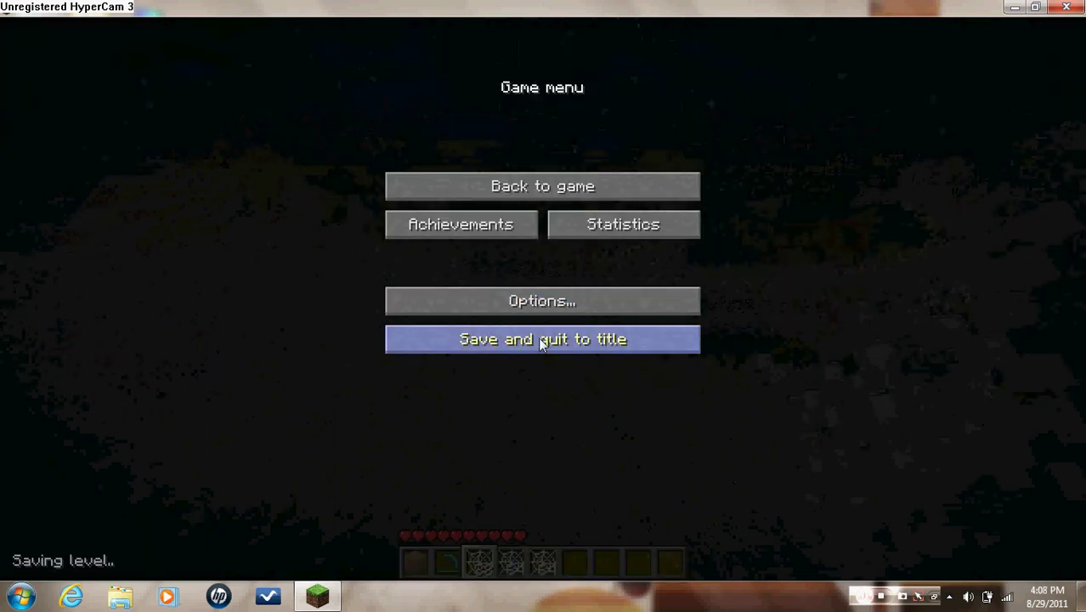